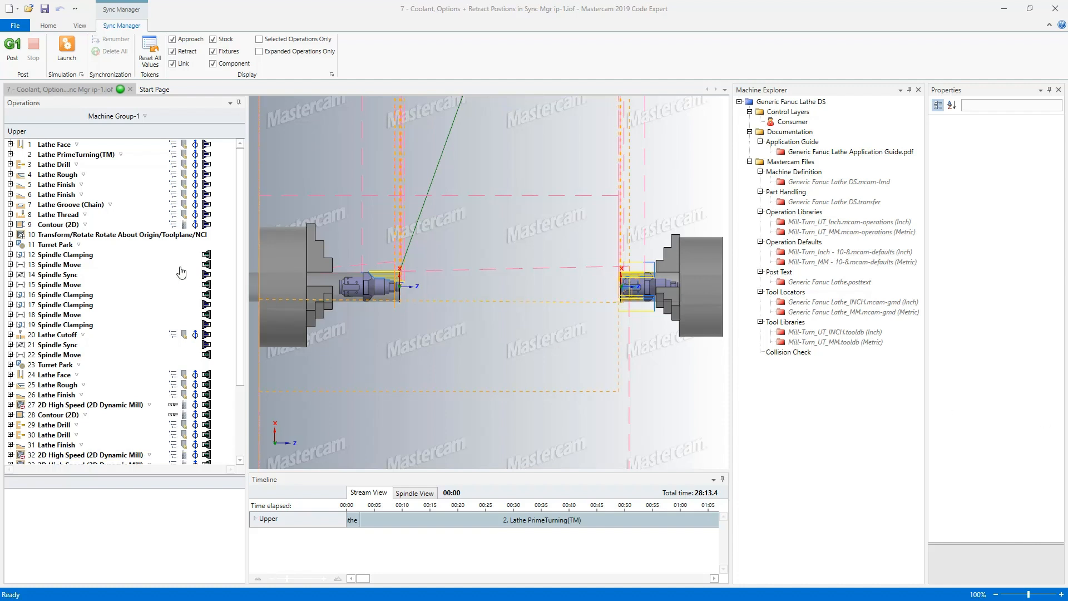
# View the Start Page and return to the Sync Manager file "7 - Coolant, Options + Retract Postions in Sync Mgr ip-1.iof".
pyautogui.click(49, 90)
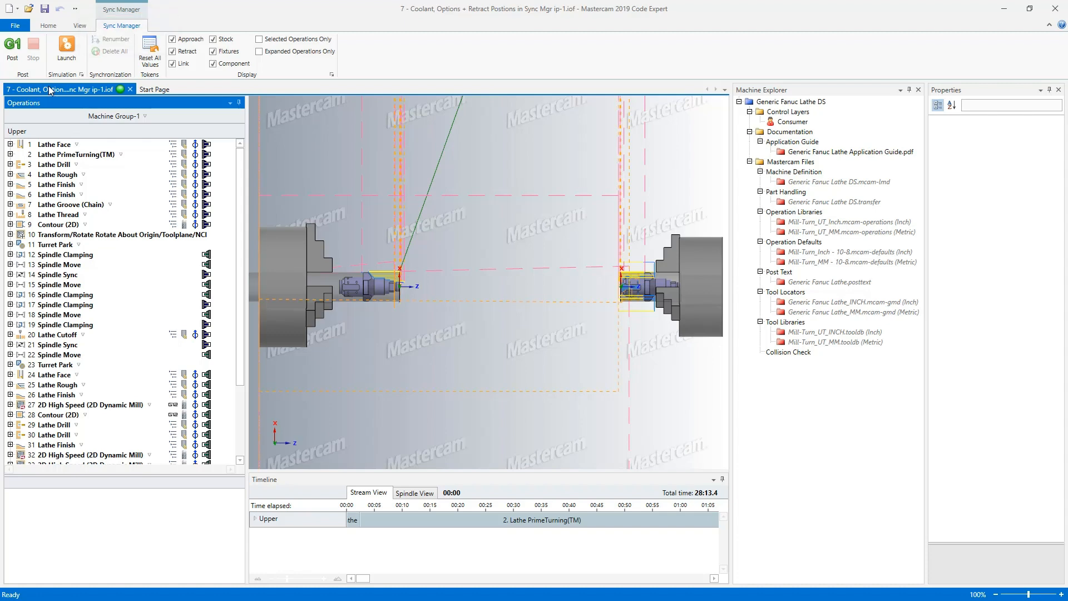
pyautogui.click(152, 90)
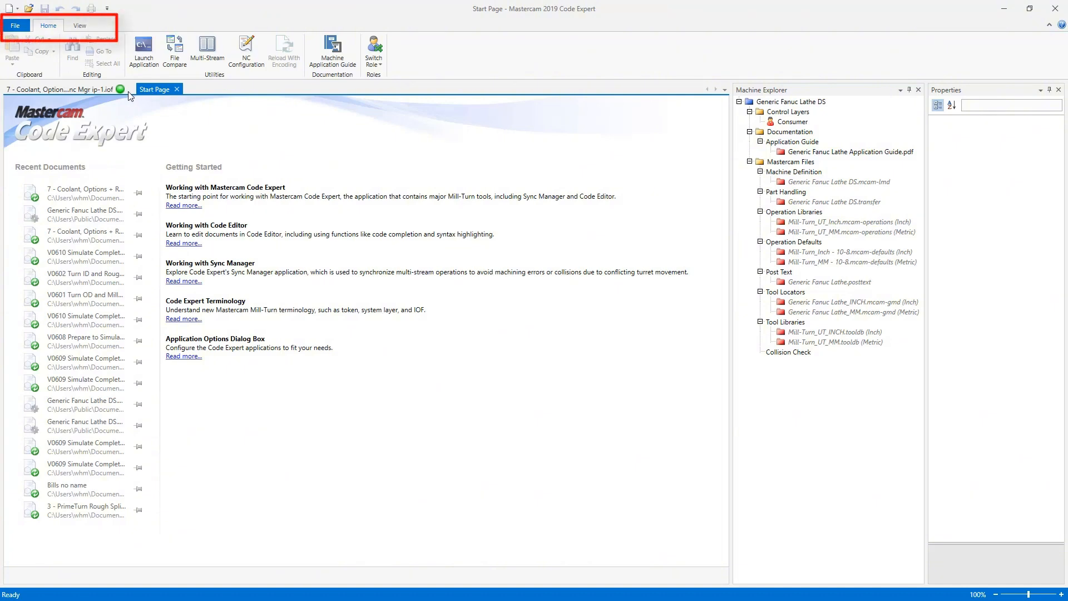
pyautogui.click(90, 91)
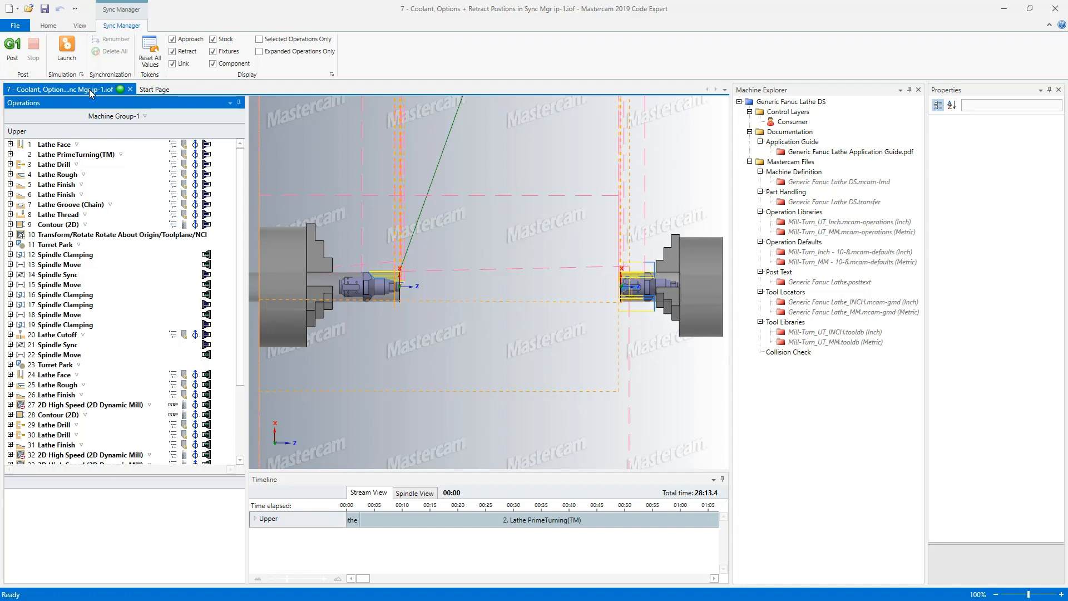
# Expand the Lathe Face and Lathe PrimeTurning operations and inspect the PrimeTurning retract's reference position and strategy.
pyautogui.click(10, 144)
pyautogui.click(77, 144)
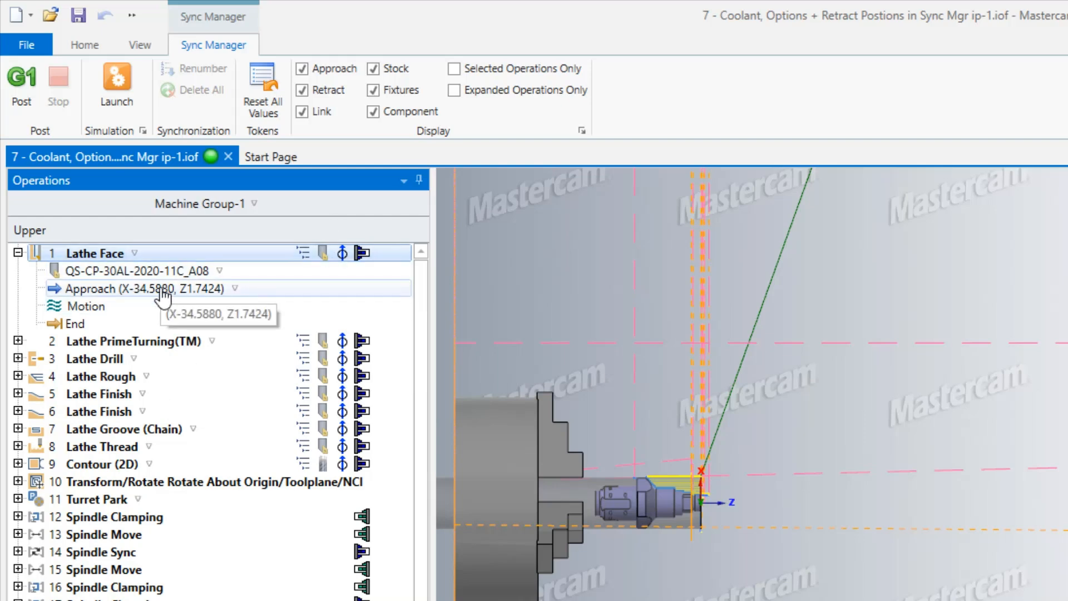
pyautogui.click(19, 340)
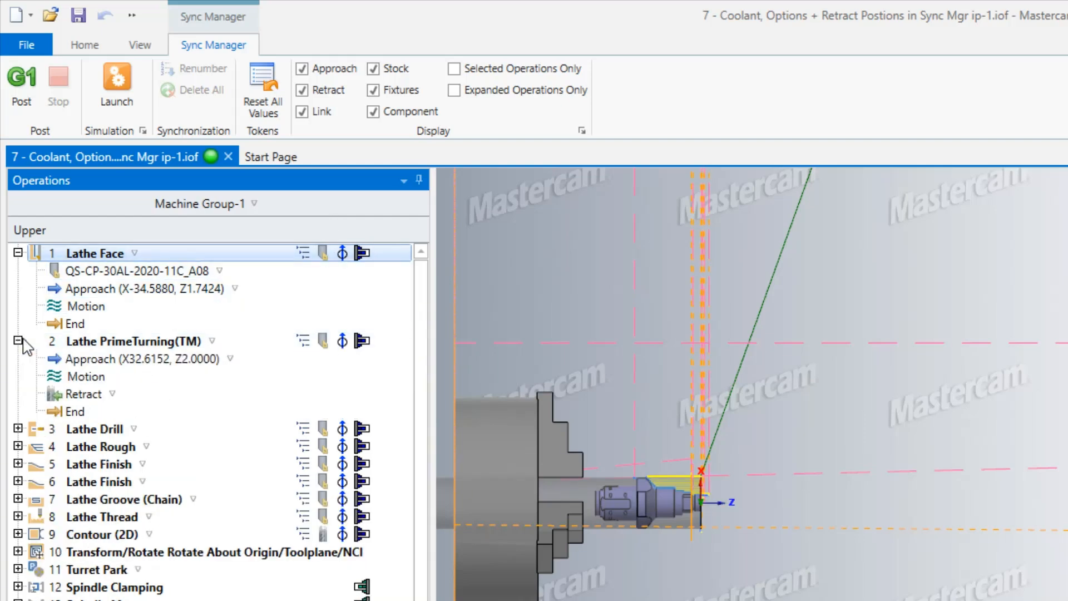
pyautogui.click(115, 396)
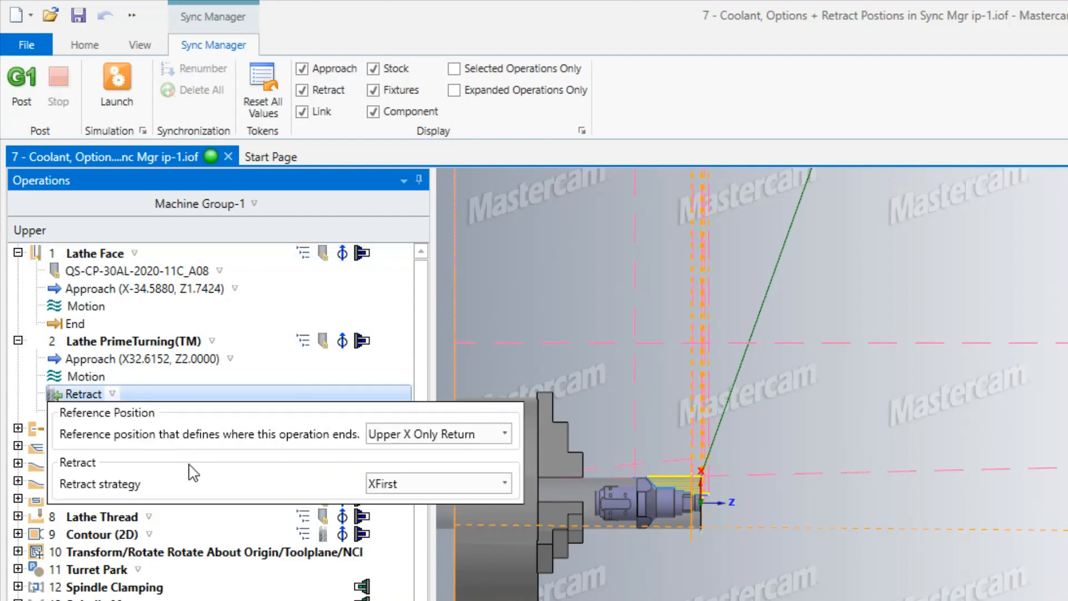
pyautogui.click(280, 322)
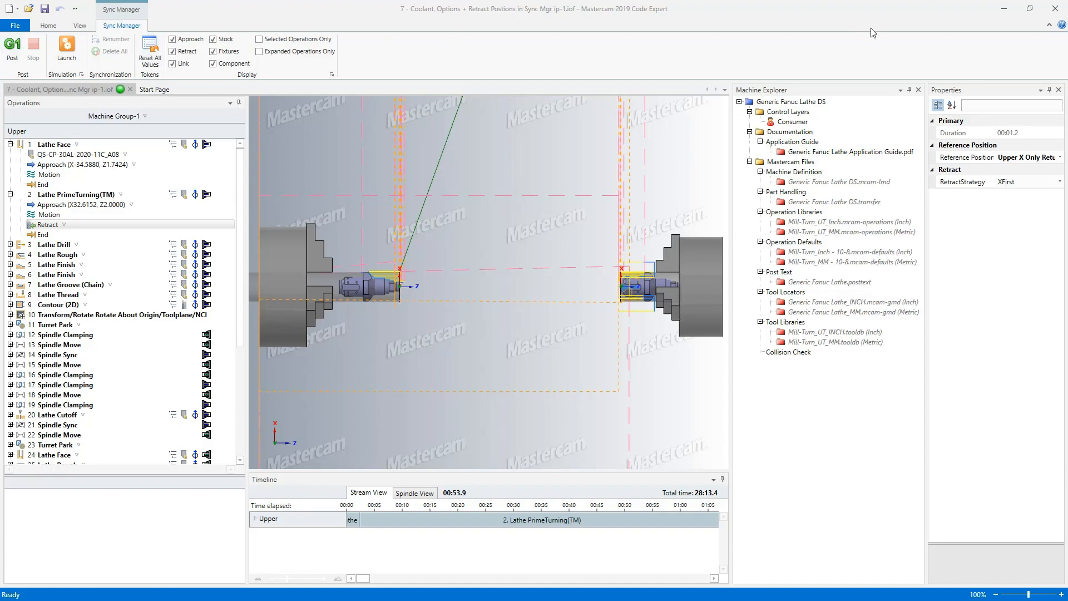
# Switch to Mastercam's toolpath list and go back to the Sync Manager in Code Expert from there.
pyautogui.click(1003, 10)
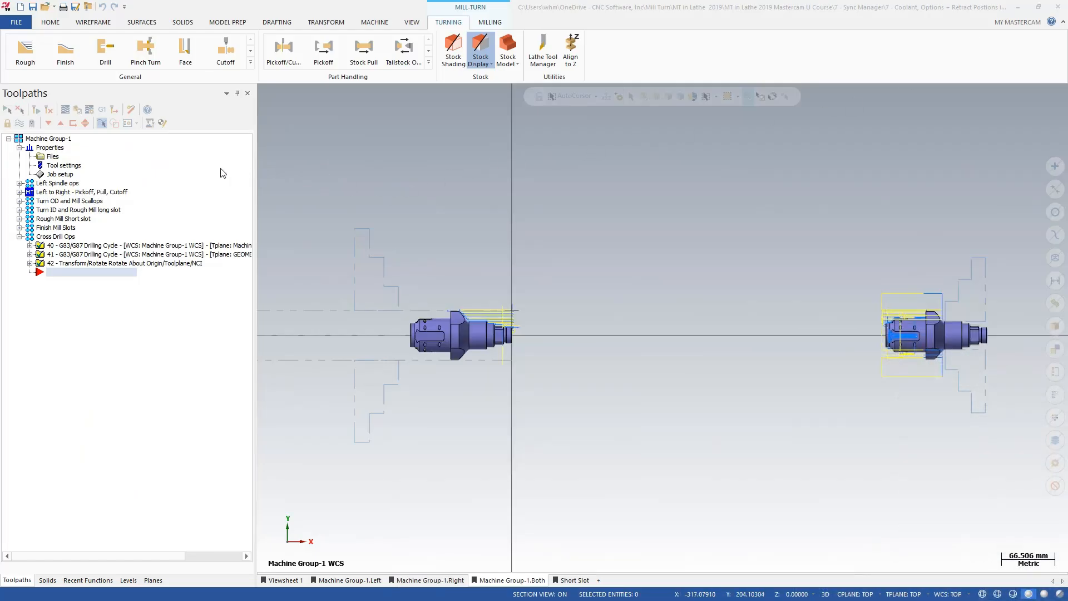
pyautogui.click(102, 114)
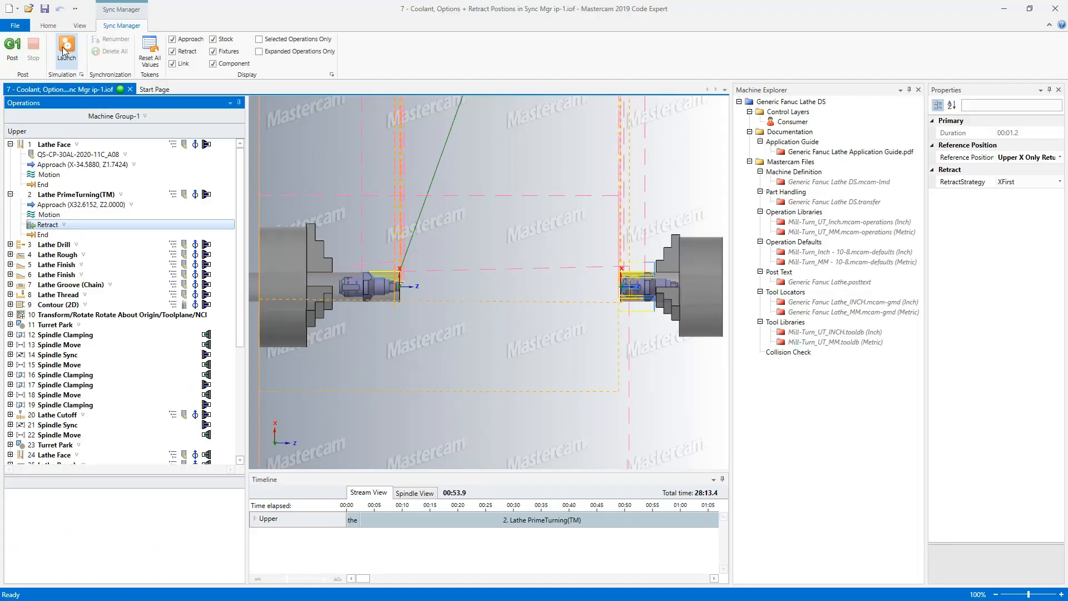
# Review the initial view choices in the simulation options and keep Optimized.
pyautogui.click(81, 75)
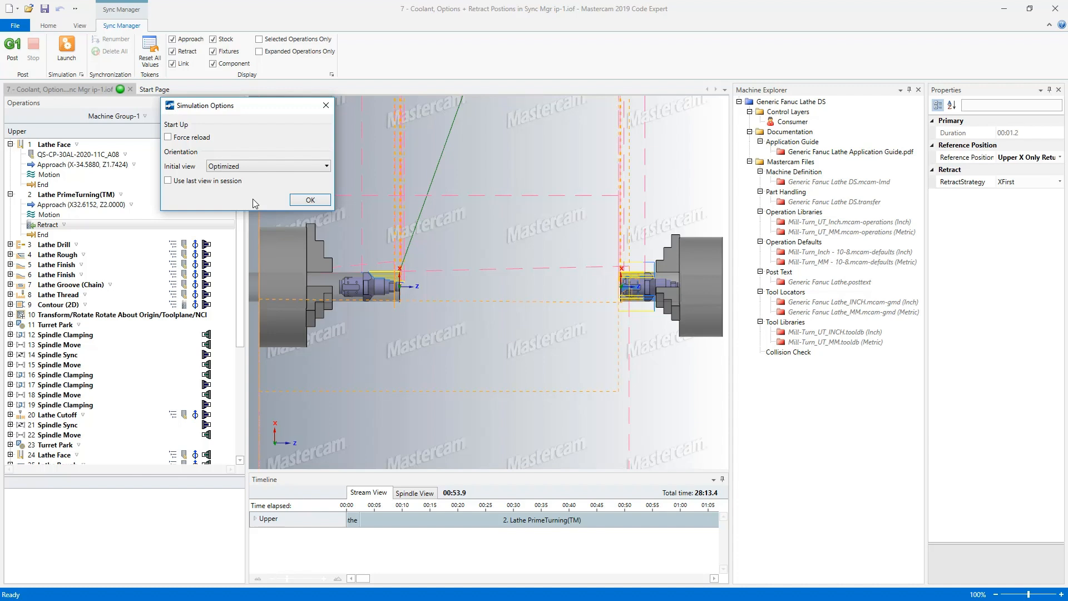
pyautogui.click(326, 168)
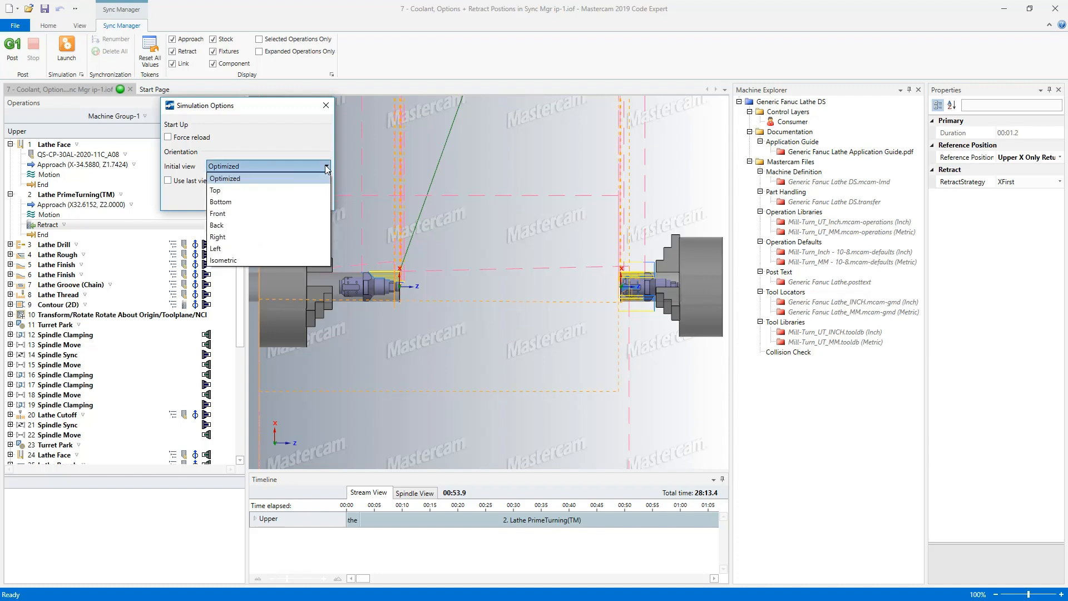
pyautogui.click(327, 168)
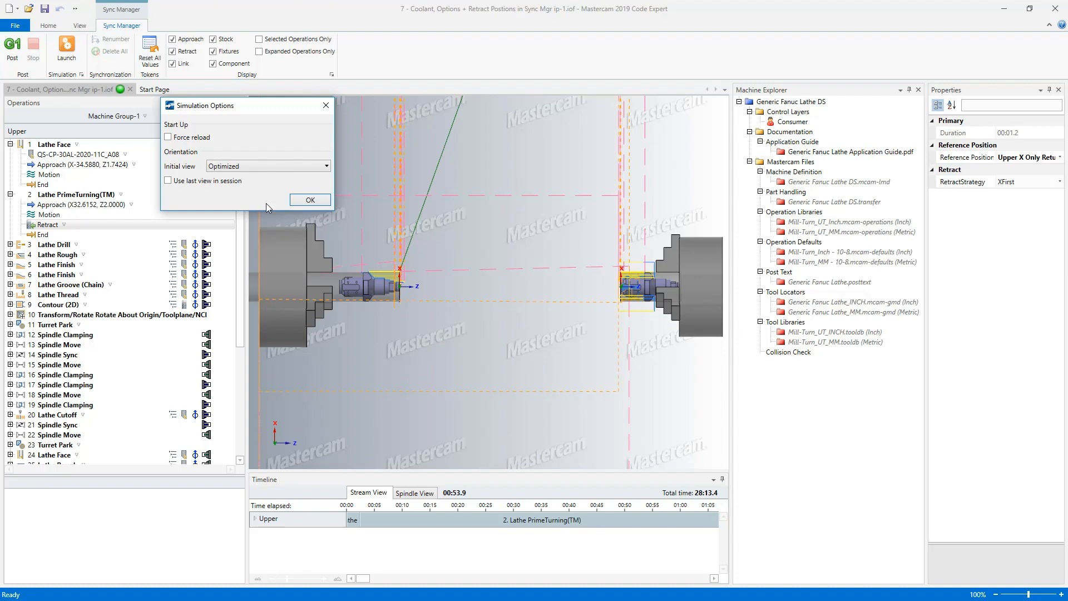
pyautogui.click(310, 202)
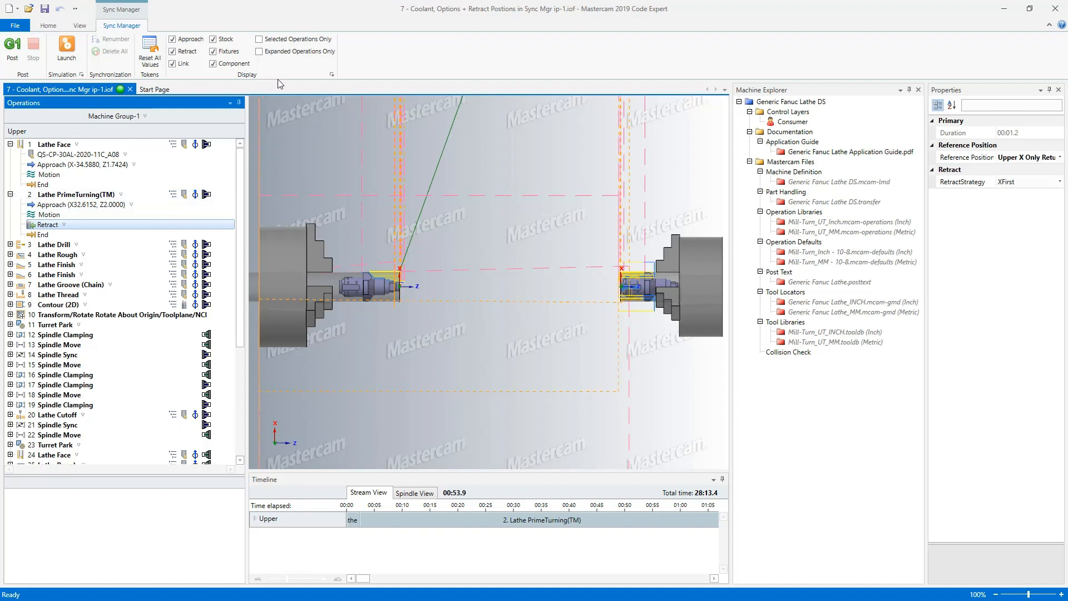
# Raise the stock translucency to about one third of its range in the display options.
pyautogui.click(332, 75)
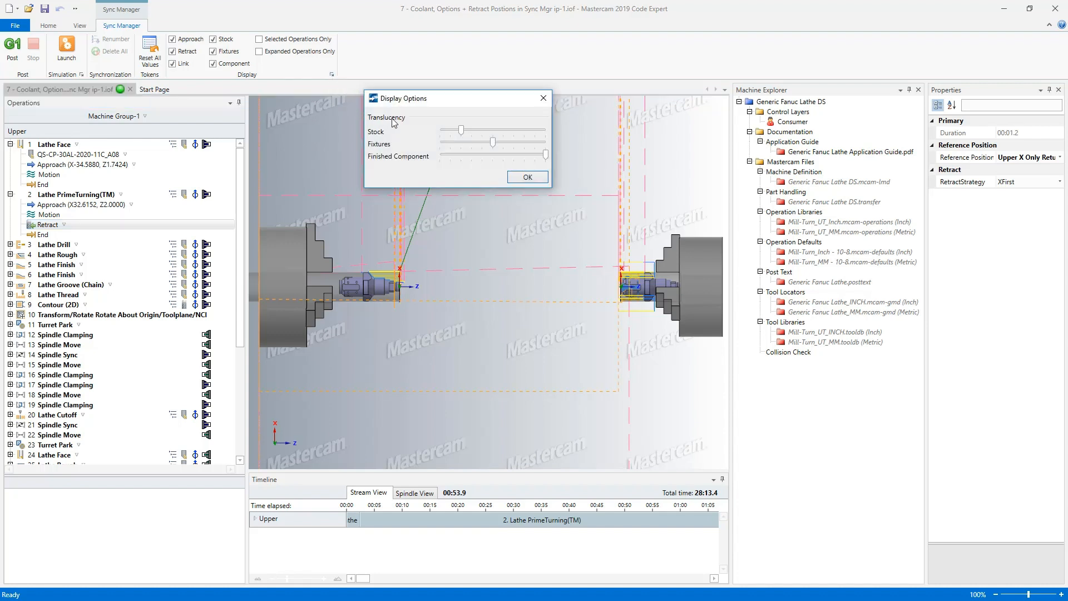
pyautogui.moveTo(460, 129)
pyautogui.mouseDown()
pyautogui.moveTo(482, 133)
pyautogui.moveTo(447, 132)
pyautogui.moveTo(492, 144)
pyautogui.mouseUp()
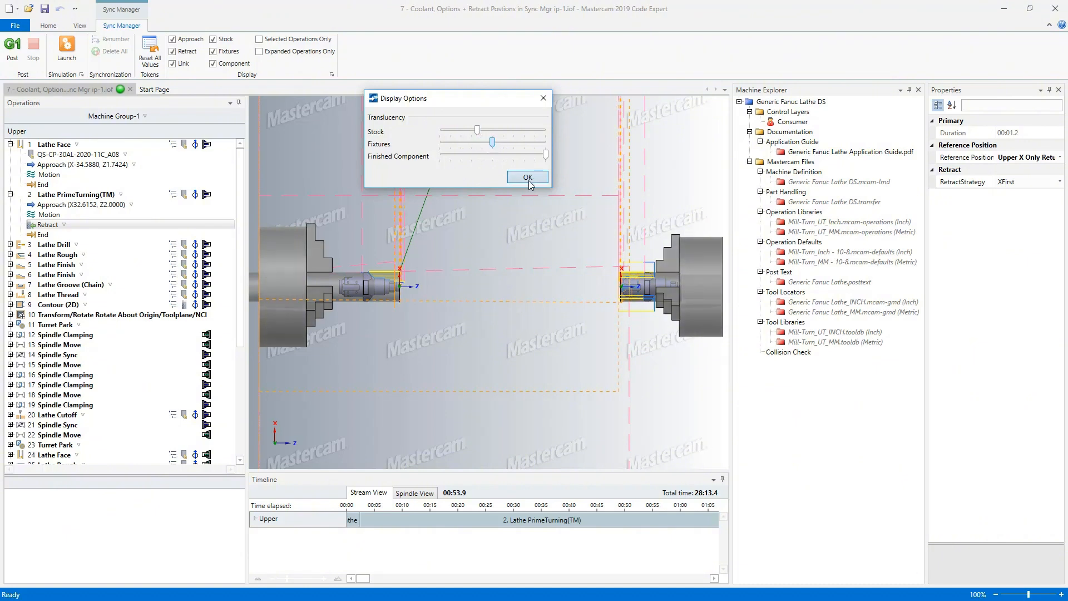
pyautogui.click(527, 178)
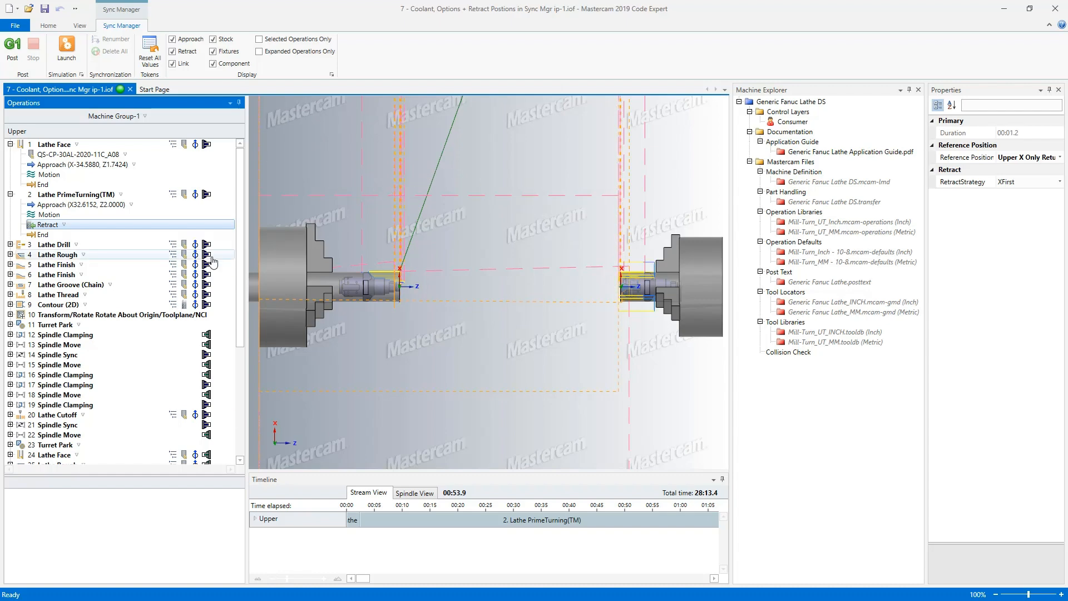
# Collapse the Lathe Face and Lathe PrimeTurning operations and limit the display to selected and expanded operations only, with the component shown.
pyautogui.click(10, 194)
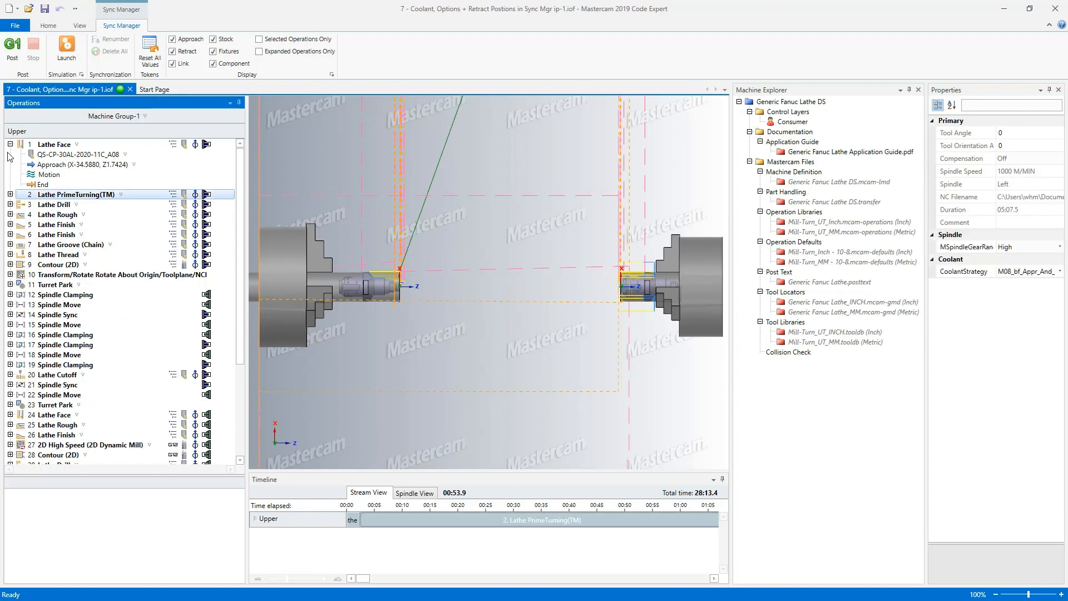
pyautogui.click(10, 144)
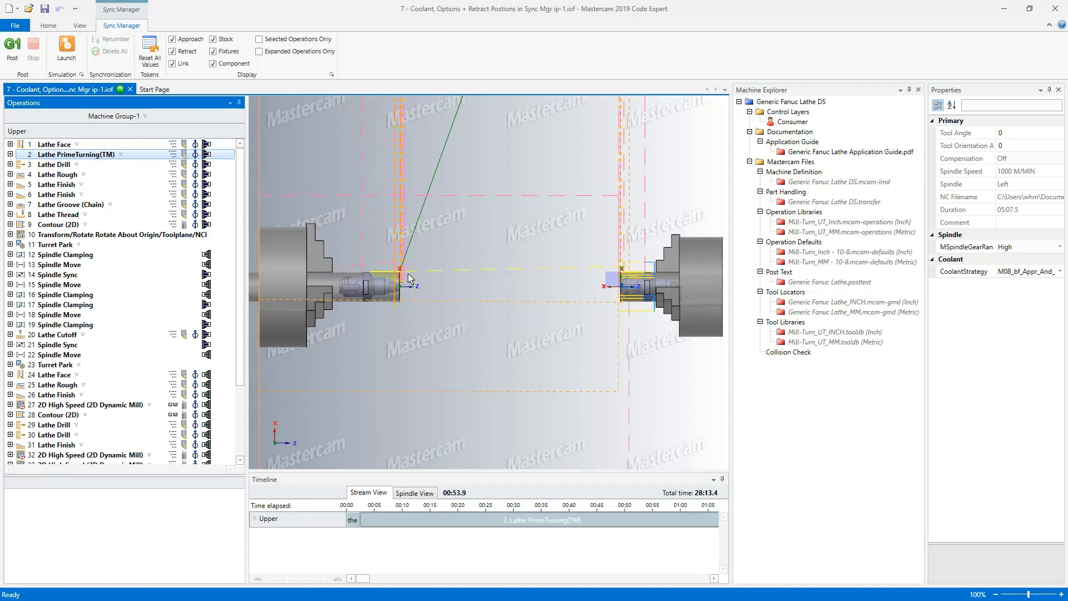
pyautogui.click(259, 39)
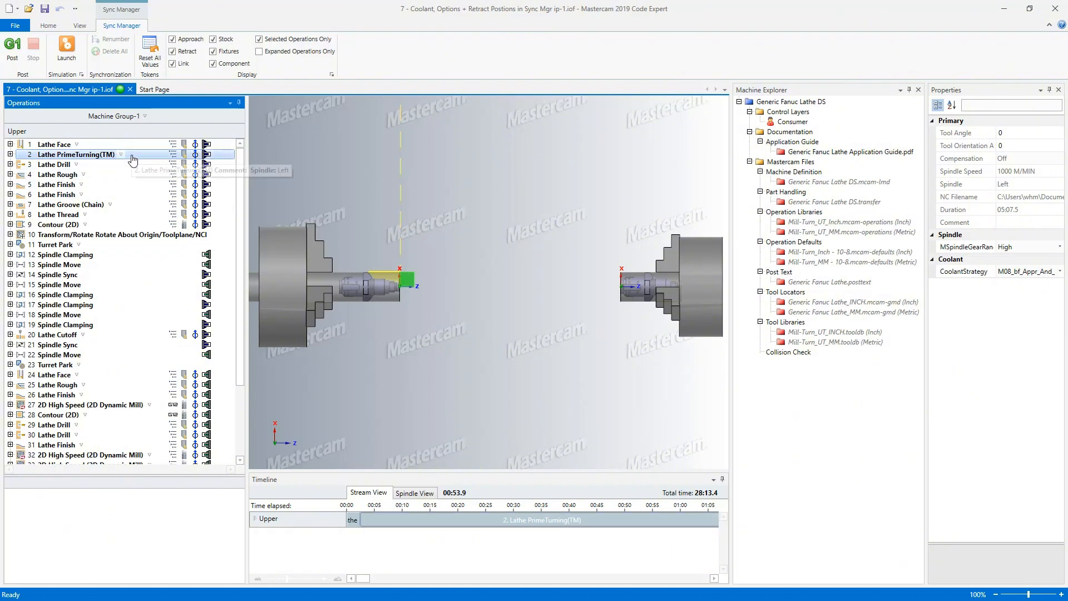
pyautogui.click(259, 51)
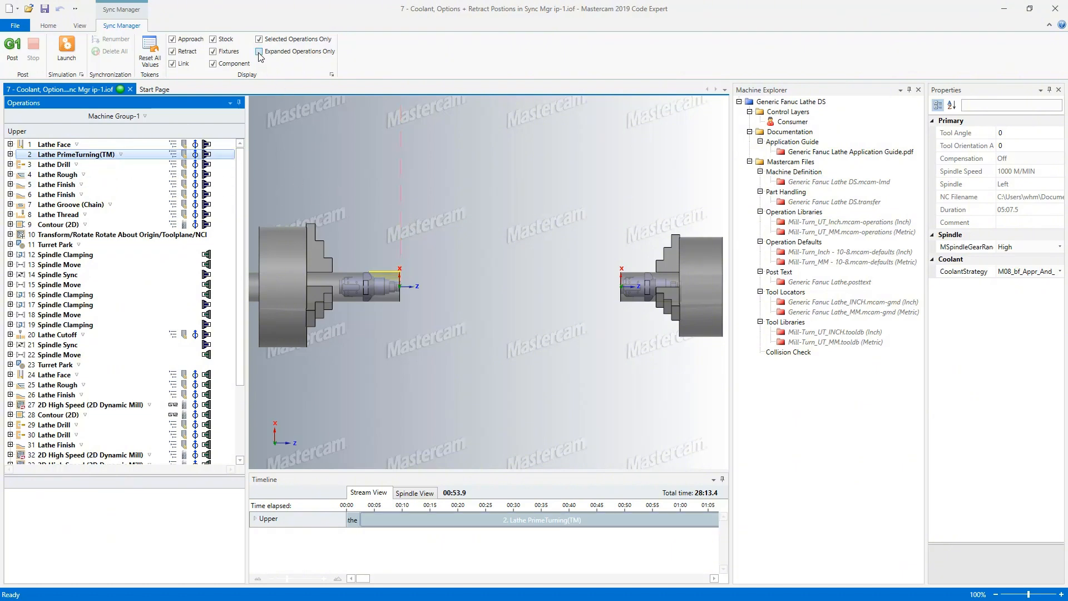
pyautogui.click(214, 65)
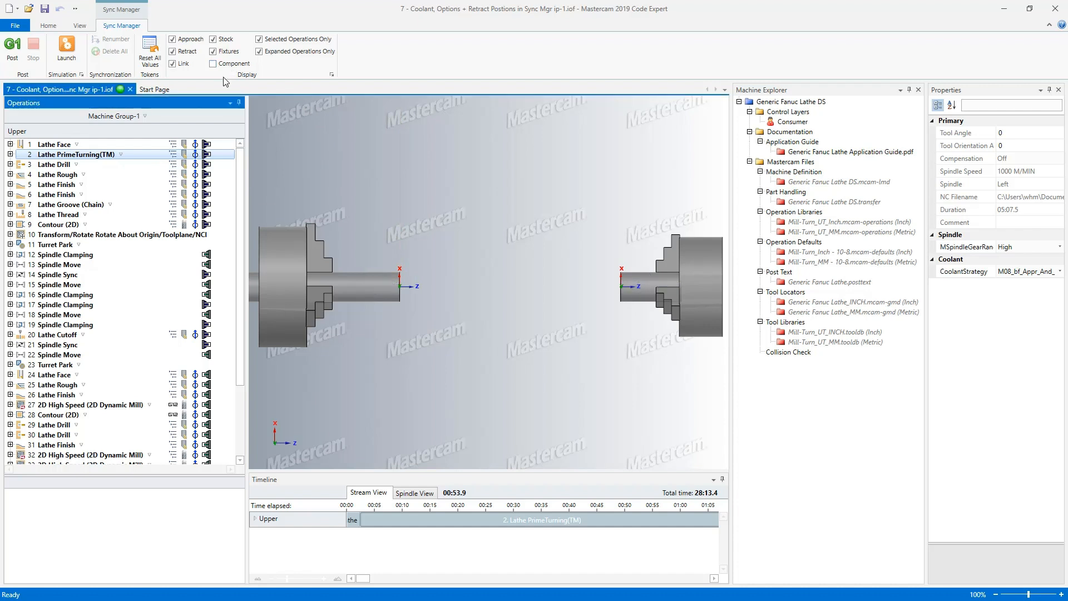
pyautogui.click(214, 64)
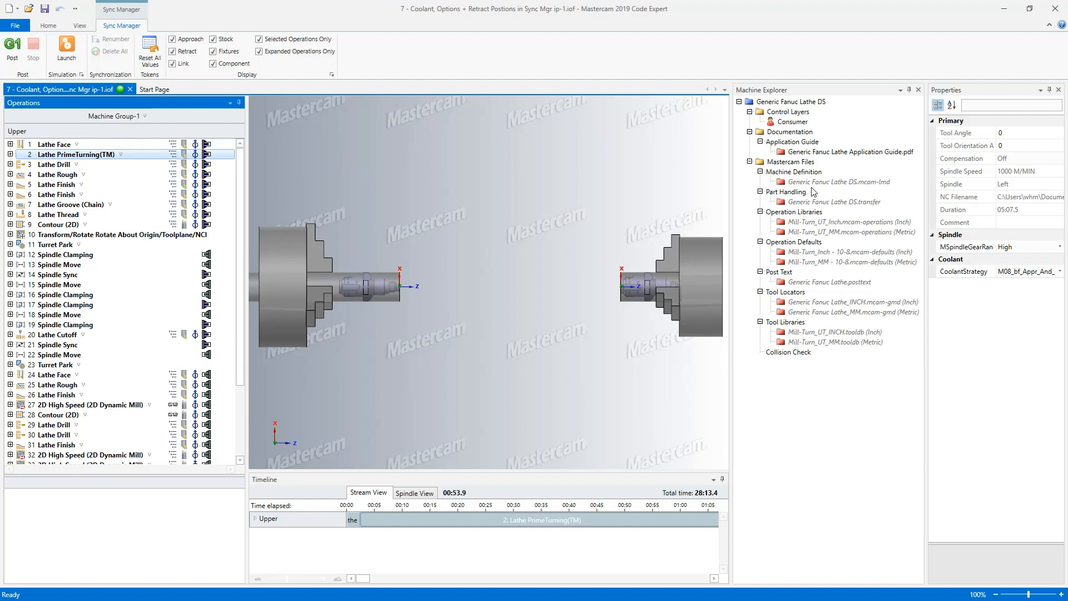
# Open the Consumer control layer and review its categories, staying on Control Definition.
pyautogui.click(793, 122)
pyautogui.doubleClick(793, 122)
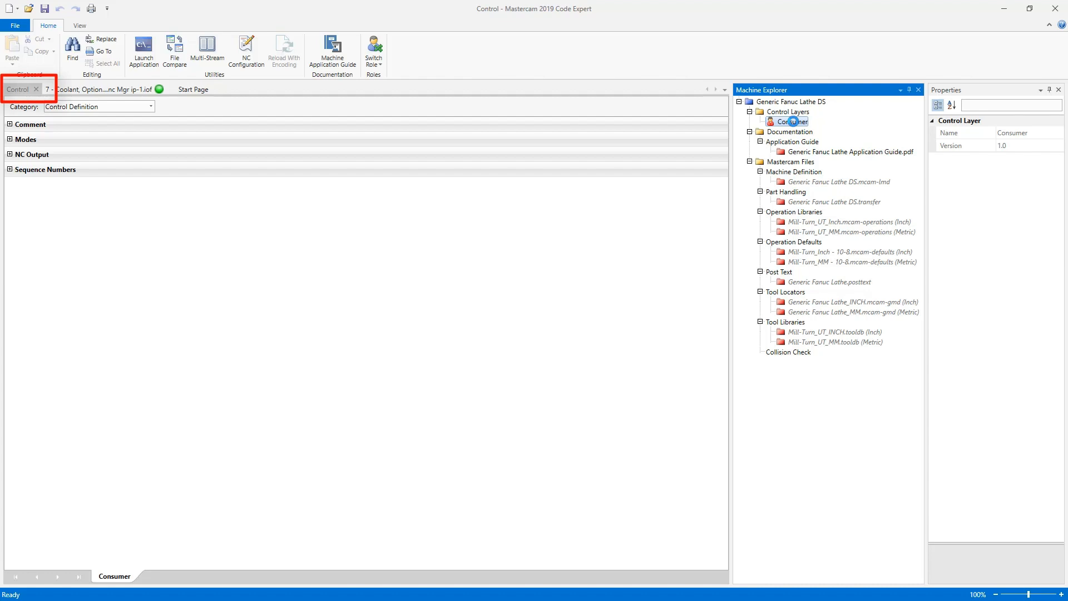
pyautogui.click(150, 106)
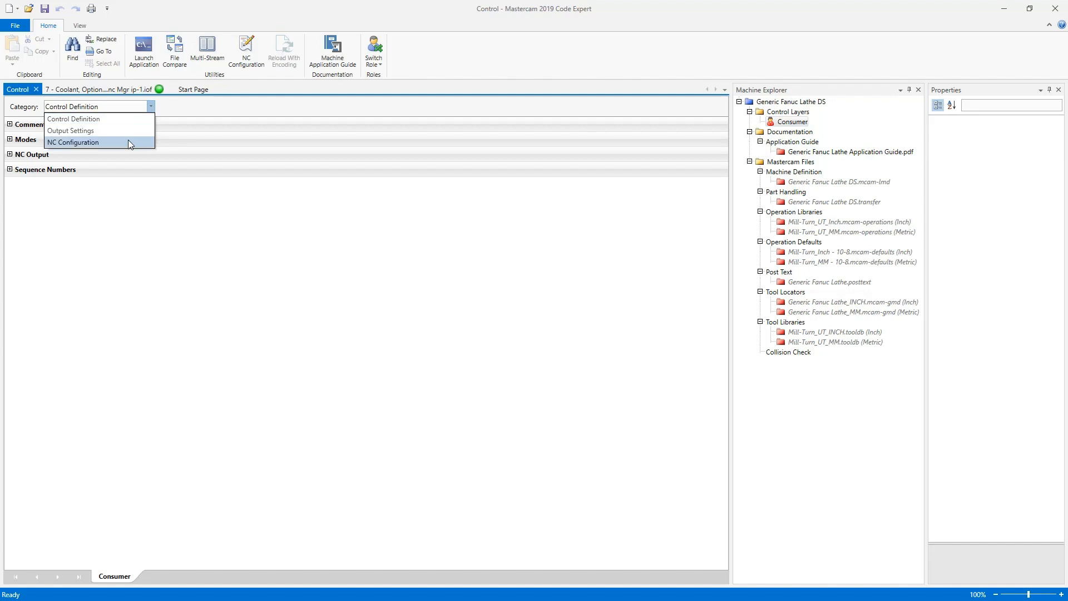
pyautogui.click(133, 213)
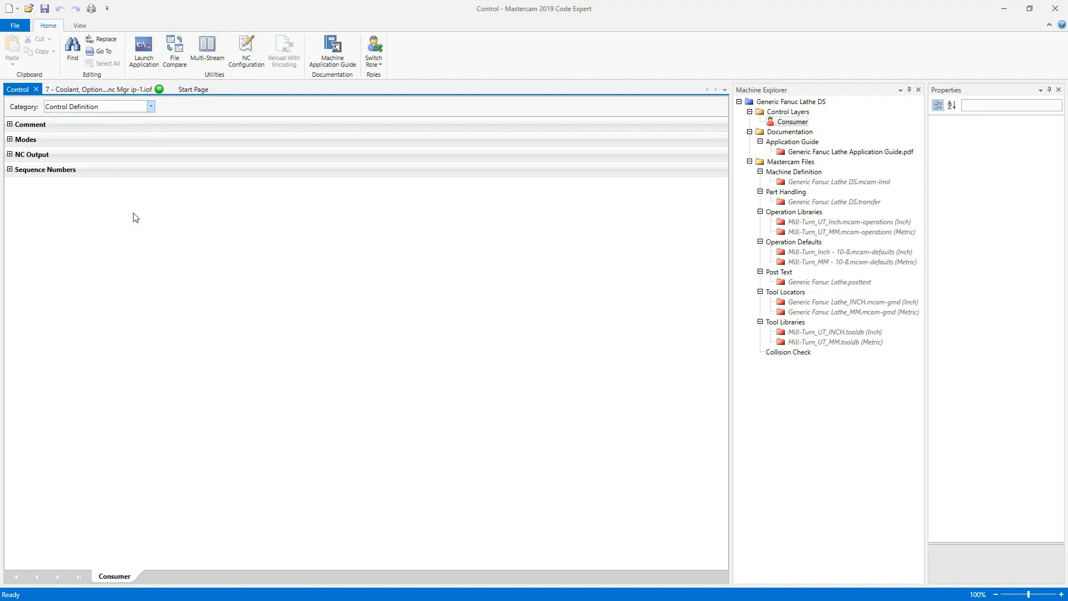
# Expand the Comment settings and try enabling sequence numbers on comment lines, turning the option back off.
pyautogui.click(10, 124)
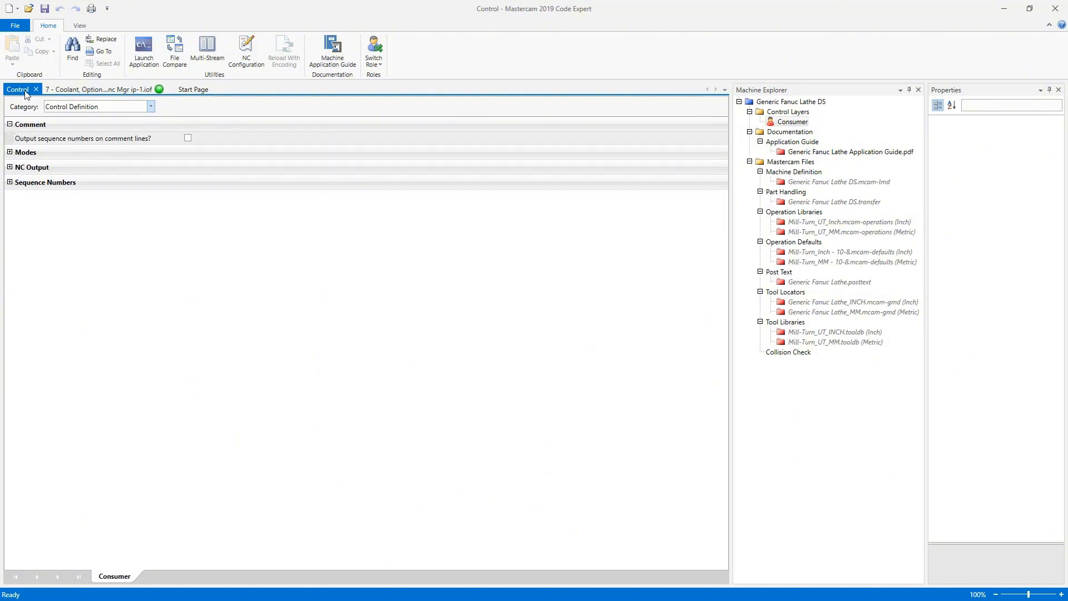
pyautogui.click(187, 141)
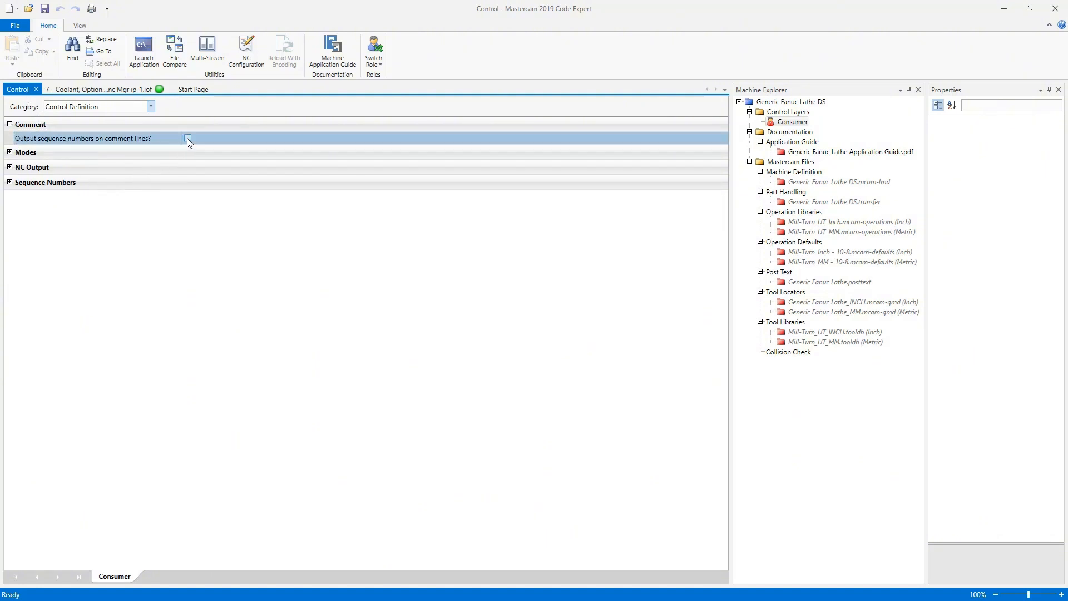
pyautogui.click(188, 139)
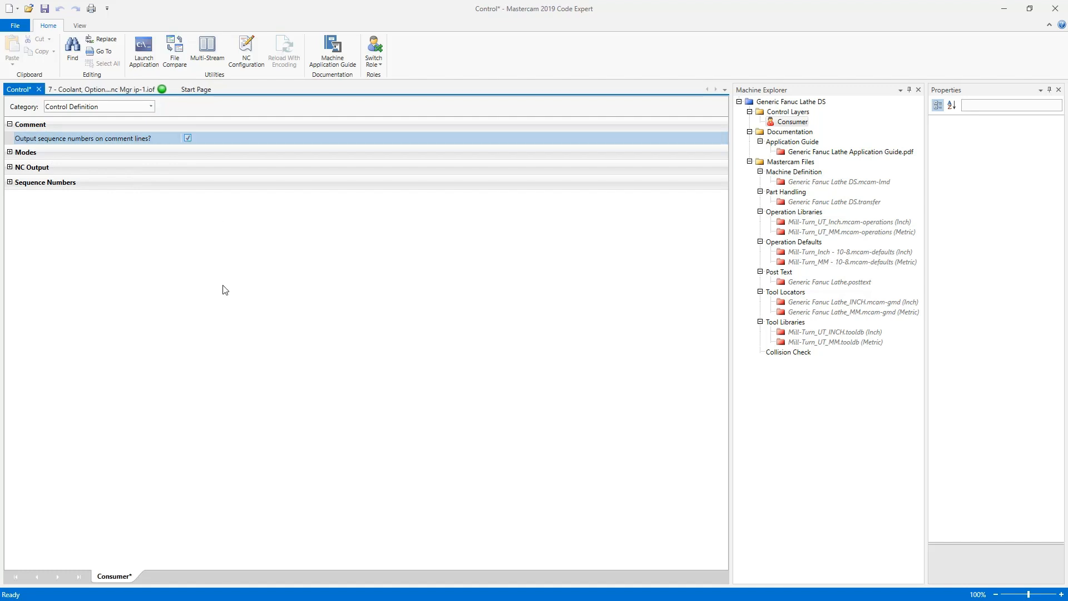
pyautogui.click(187, 137)
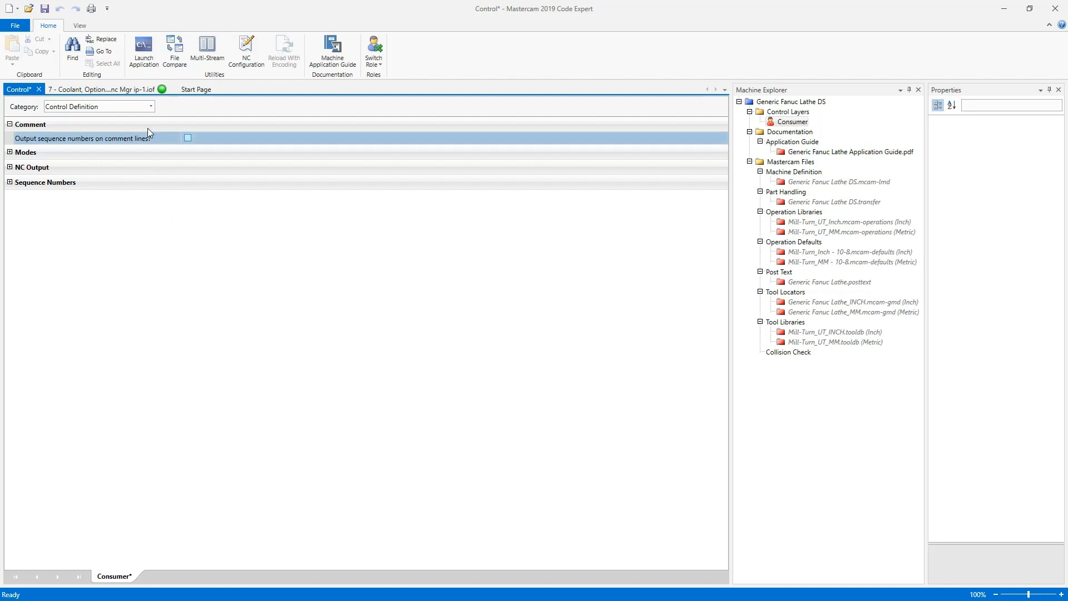
# In the Output Settings category, review the tool table query types and choose UniqueToolNumberByStream.
pyautogui.click(150, 106)
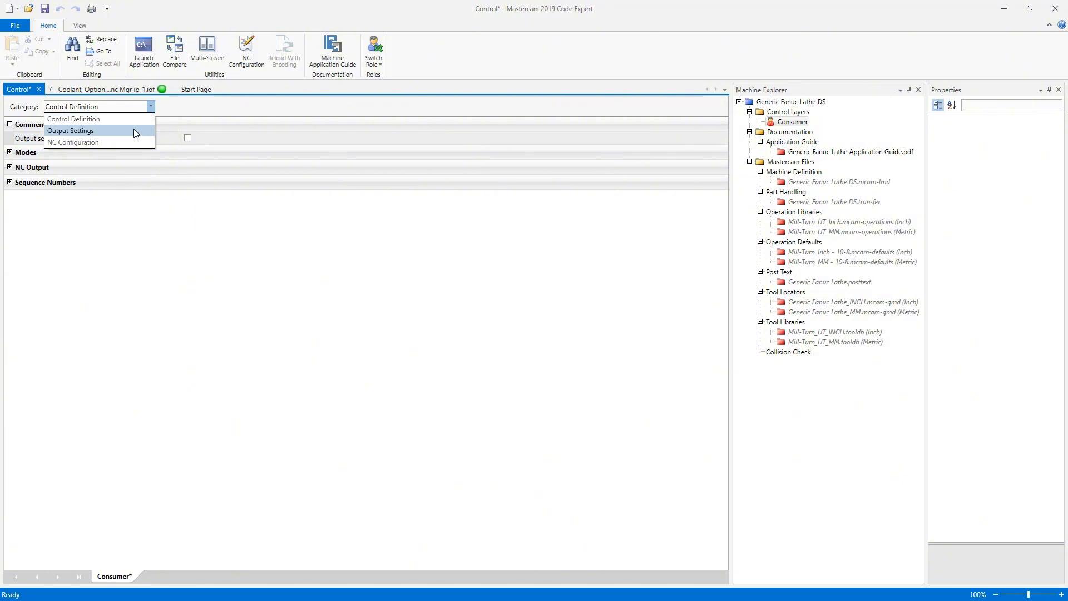
pyautogui.click(134, 130)
pyautogui.click(9, 214)
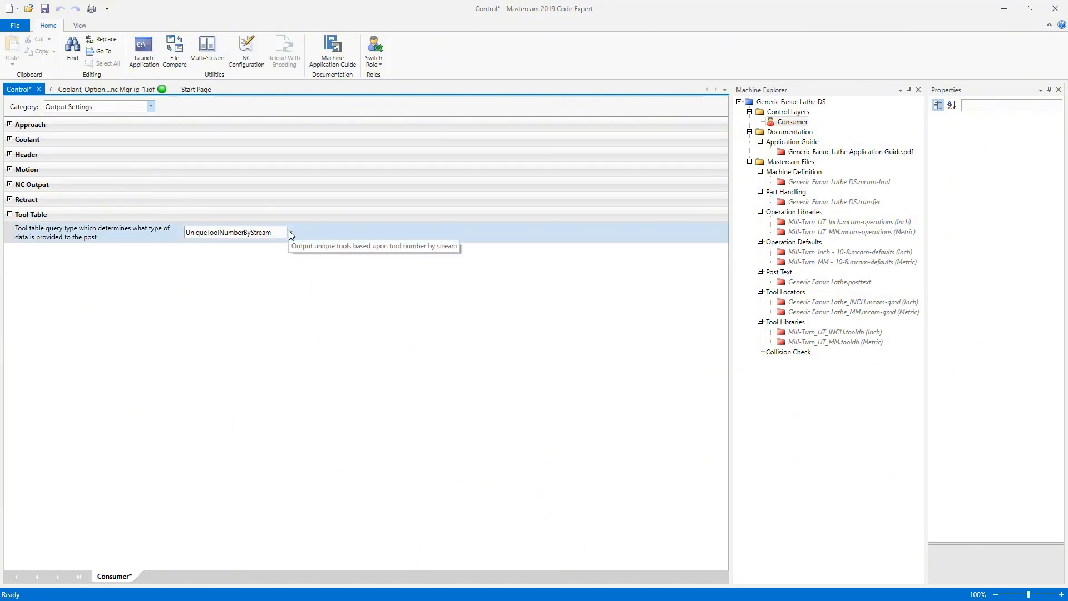
pyautogui.click(289, 232)
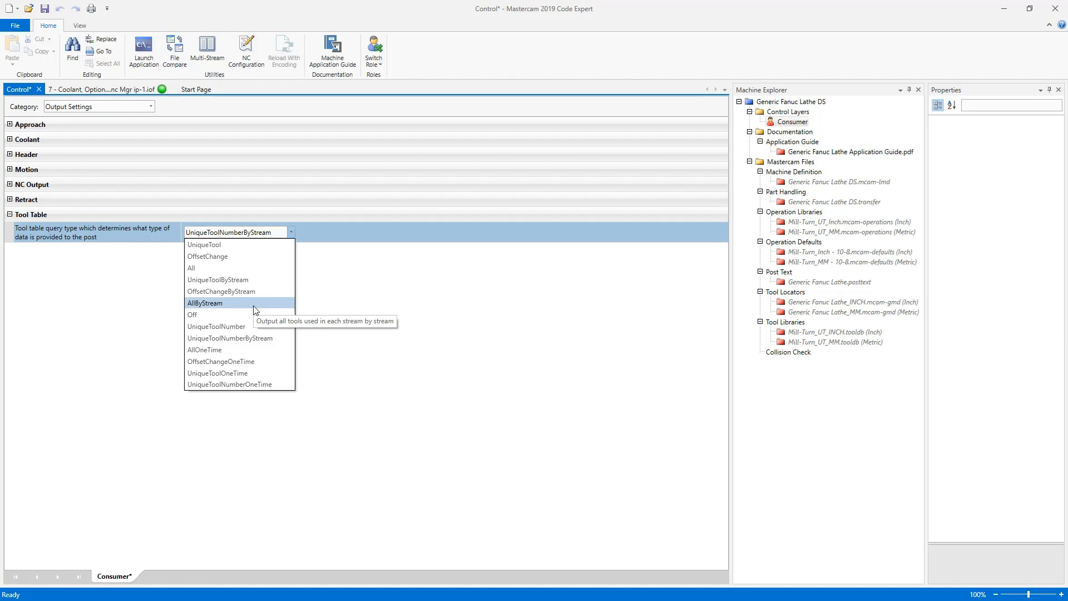
pyautogui.click(252, 337)
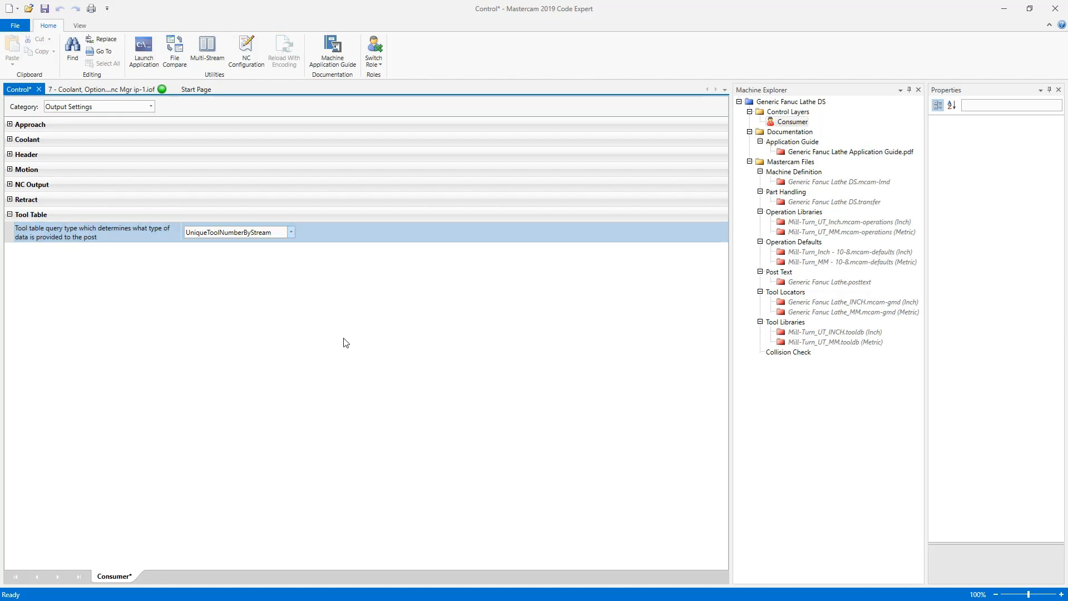
# Set the coolant strategy for an operation to M08M108_bf_Appr_and_M09M109_bf_Retr and save the control layer.
pyautogui.click(10, 139)
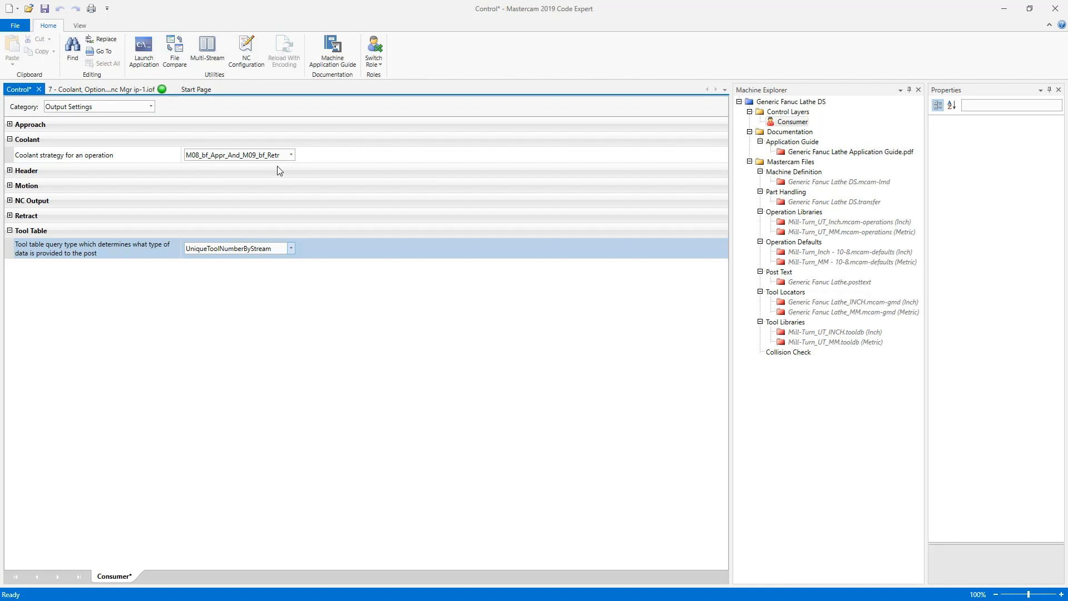
pyautogui.click(291, 154)
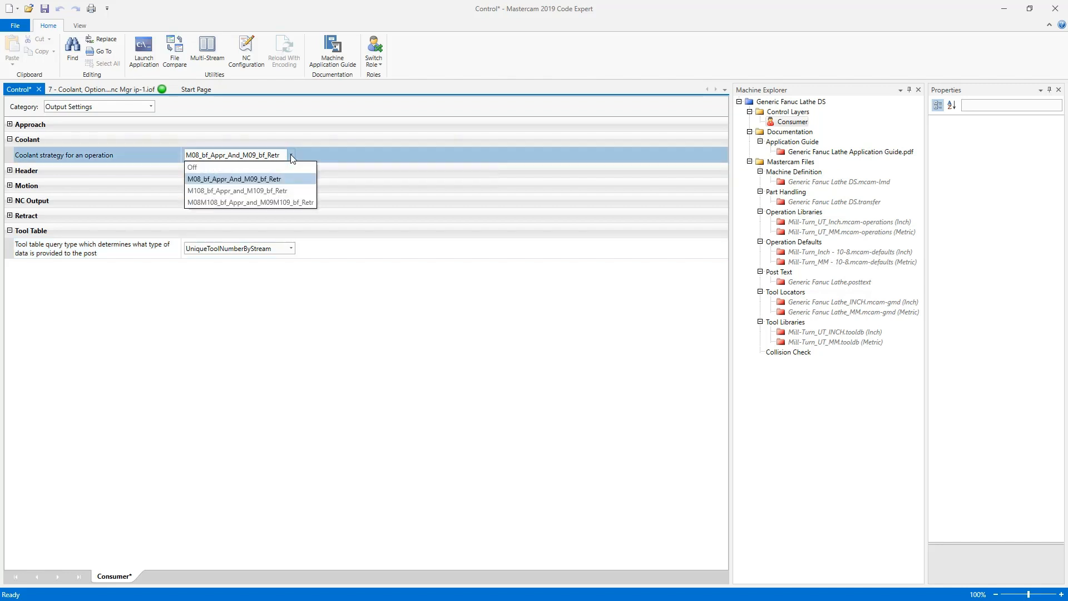
pyautogui.click(275, 204)
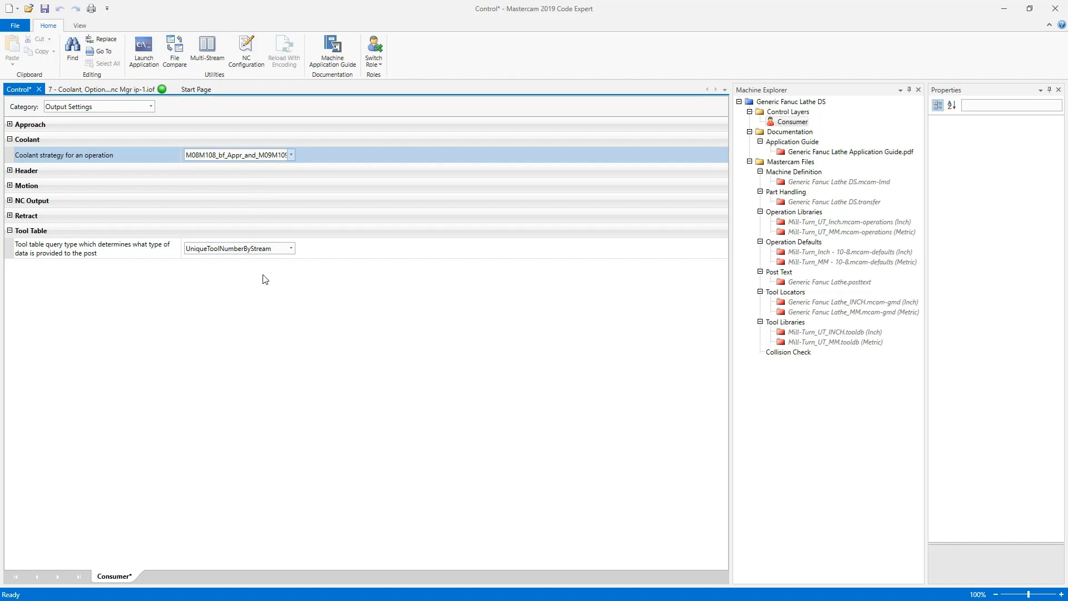
pyautogui.click(45, 10)
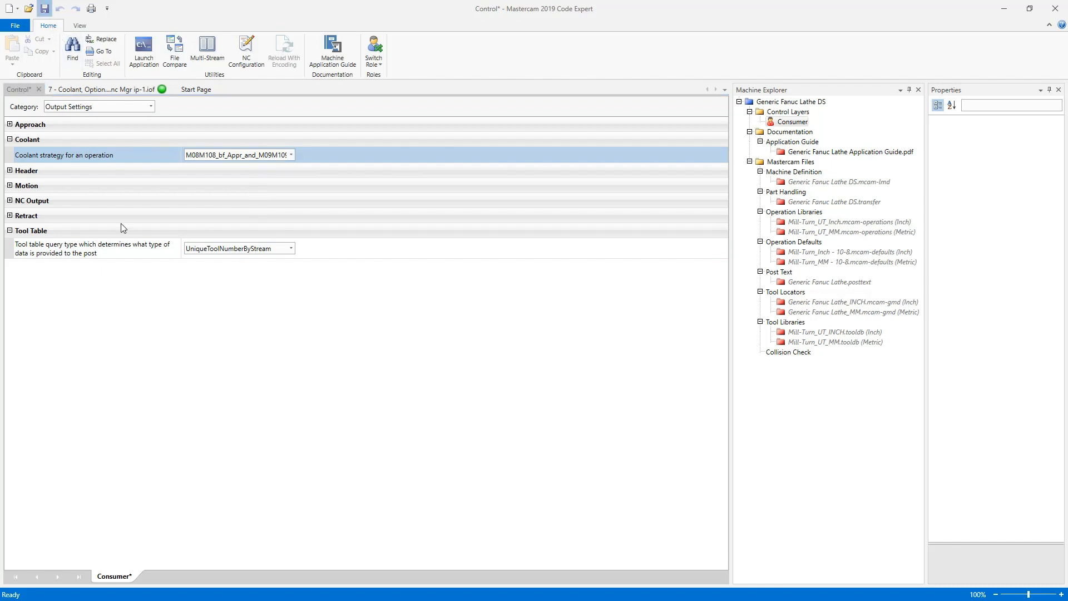